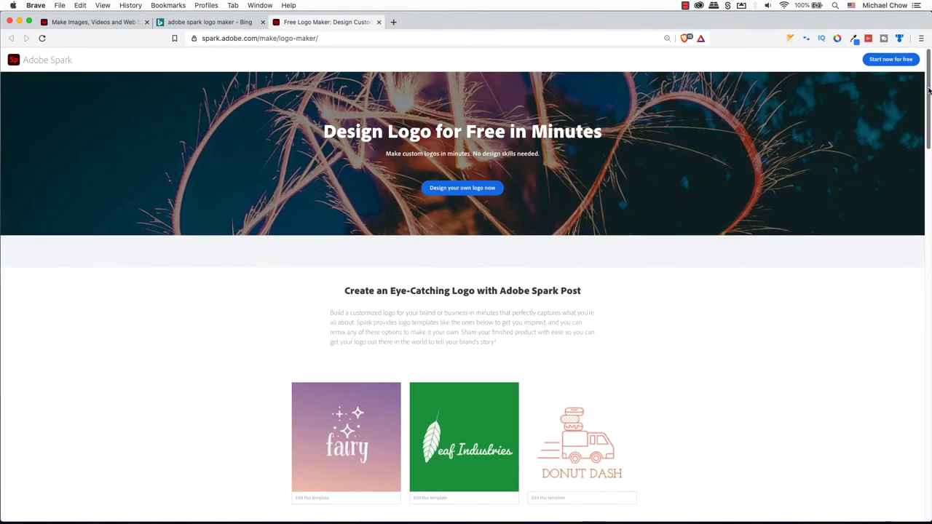
Step: Scroll down the Spark logo-maker page to the 'Design your own logo now' option
left_click_drag(928, 91, 915, 253)
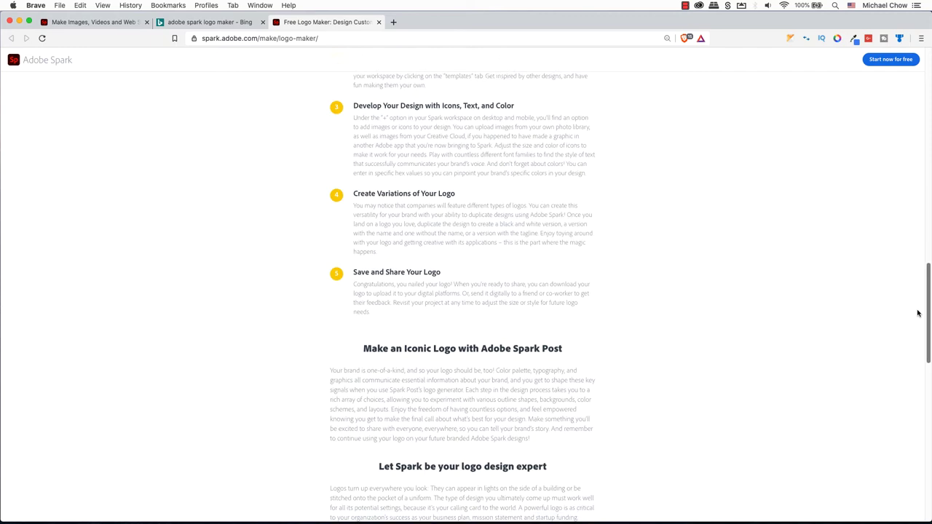
scroll(917, 329, "down", 3)
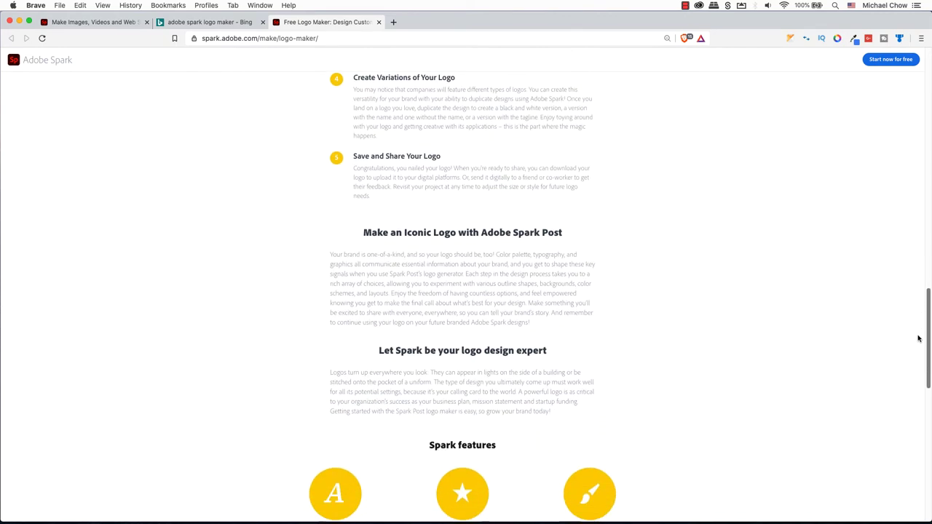
scroll(917, 351, "down", 1)
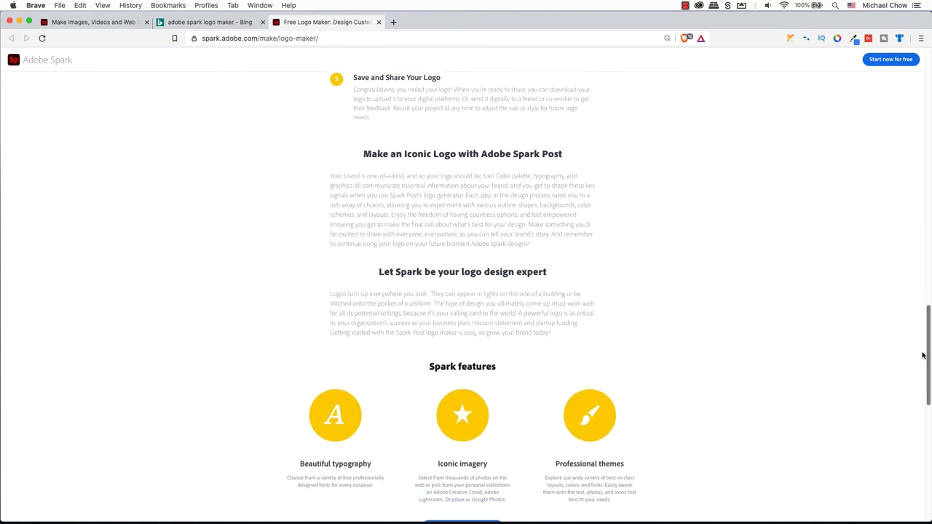
left_click_drag(922, 355, 928, 468)
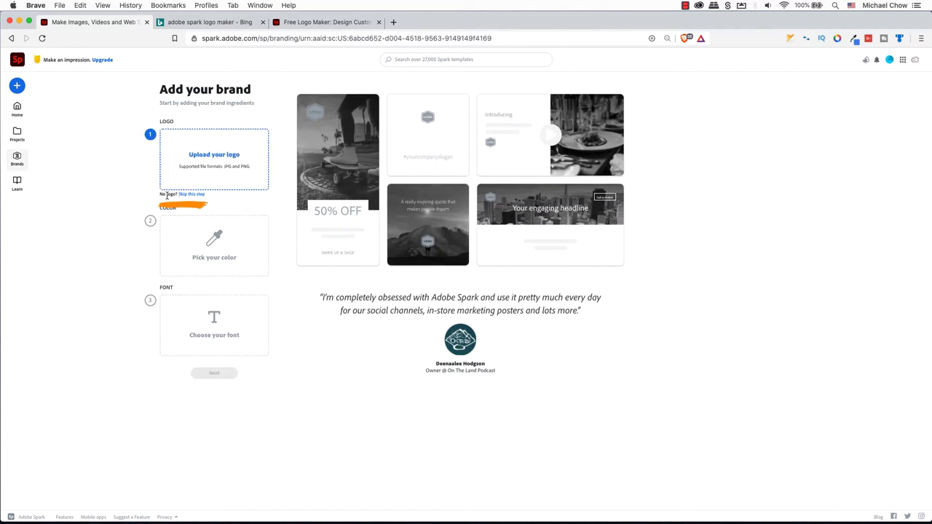
Step: Skip the logo upload and enter 'Drone' as the business and 'aerial photography' as the name
left_click(191, 195)
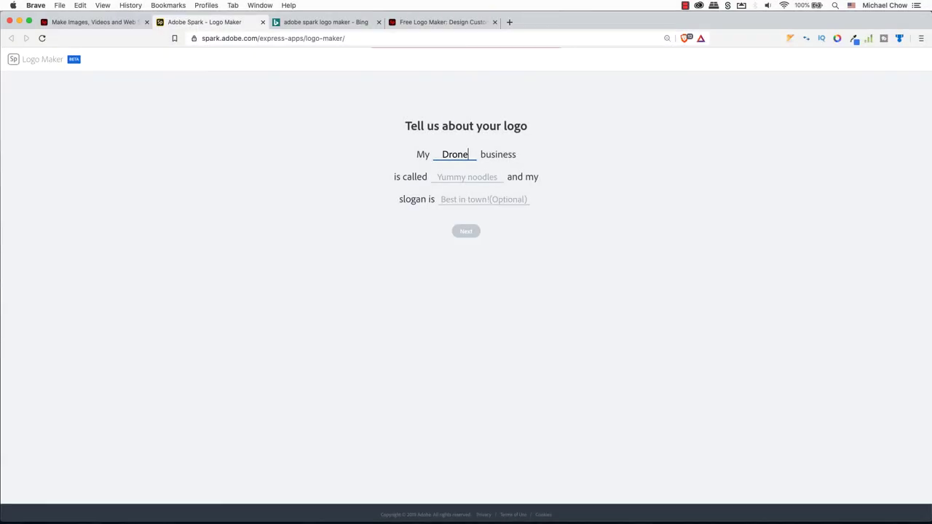
type("aerial")
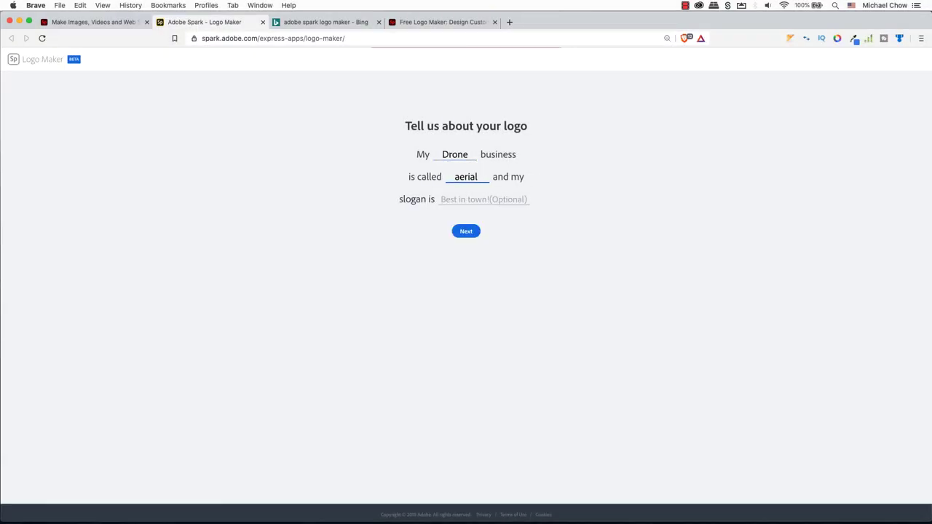
type(" photography")
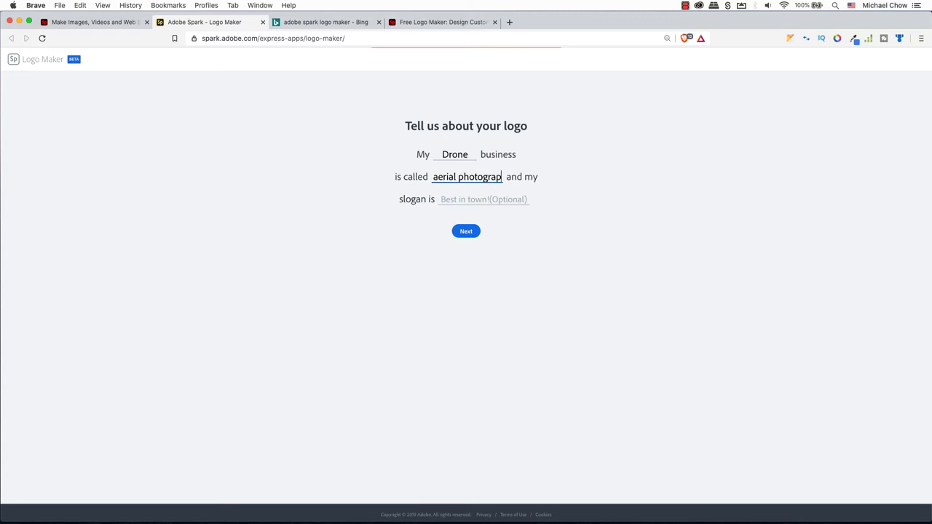
Step: Pick the Bold style and keep the first drone icon to generate logo options
left_click(458, 231)
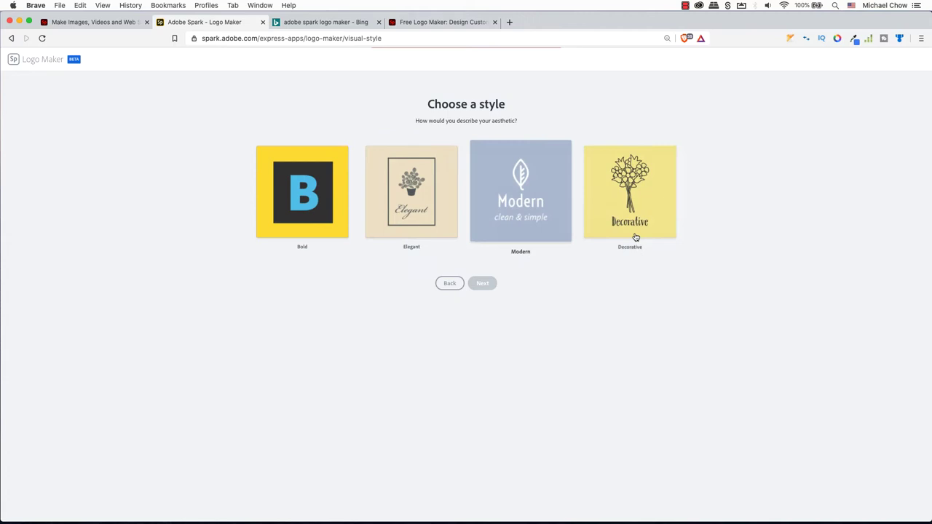
left_click(275, 223)
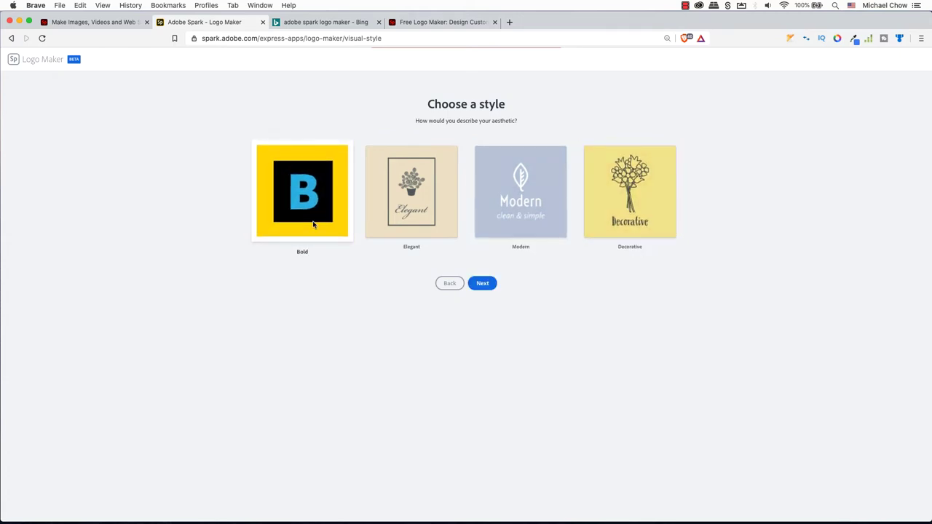
left_click(492, 288)
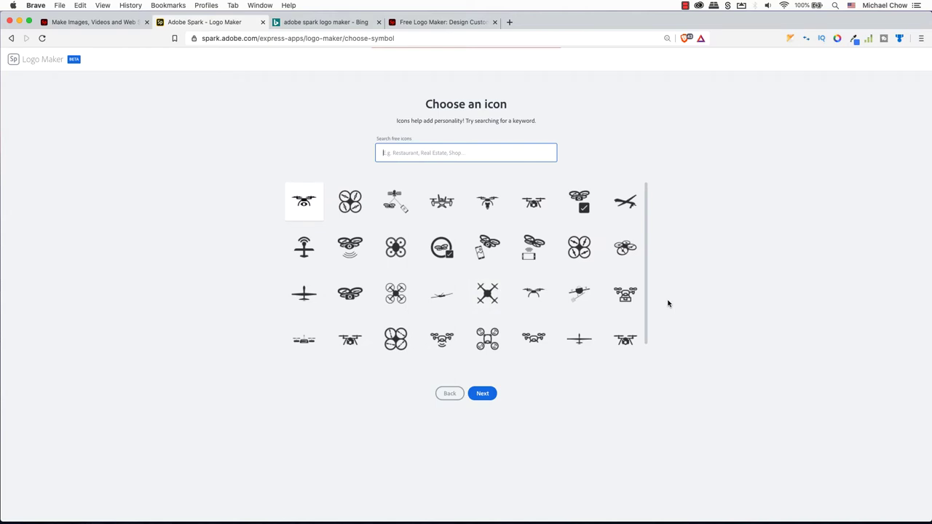
left_click_drag(646, 289, 649, 321)
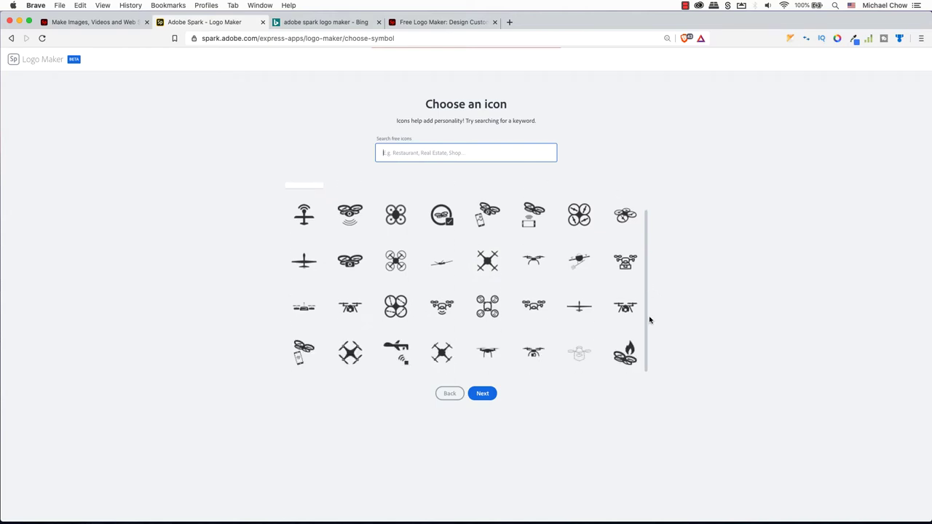
scroll(626, 291, "up", 2)
left_click(482, 393)
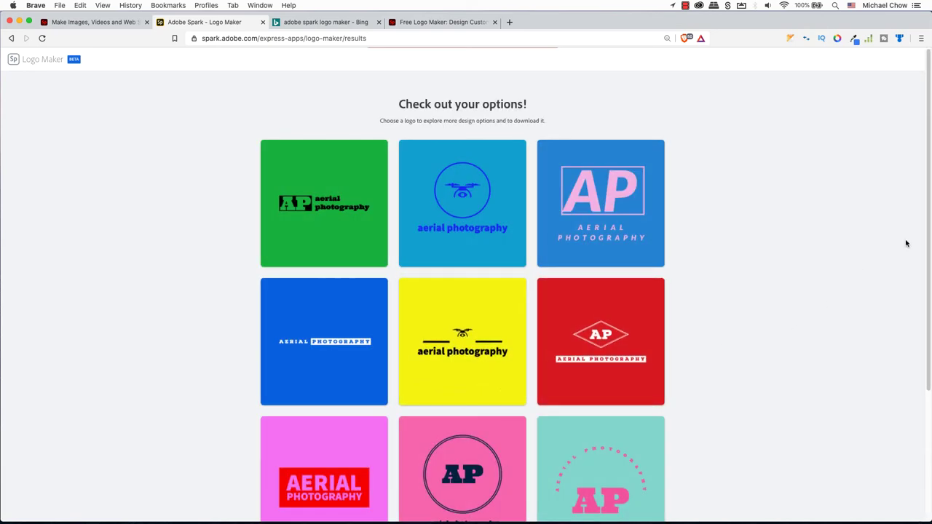
Step: Regenerate the suggestions in Modern style and choose the grey drone 'aerial photography' logo
scroll(906, 244, "down", 8)
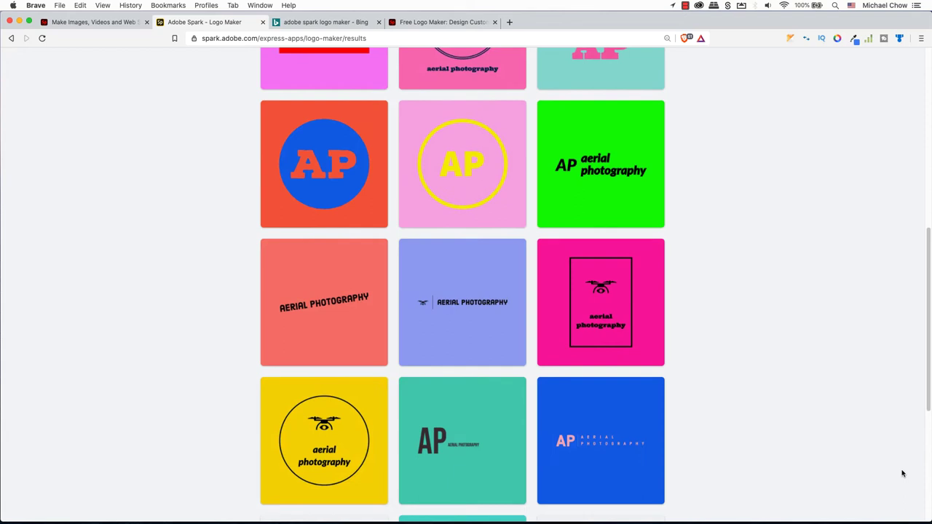
scroll(901, 474, "down", 6)
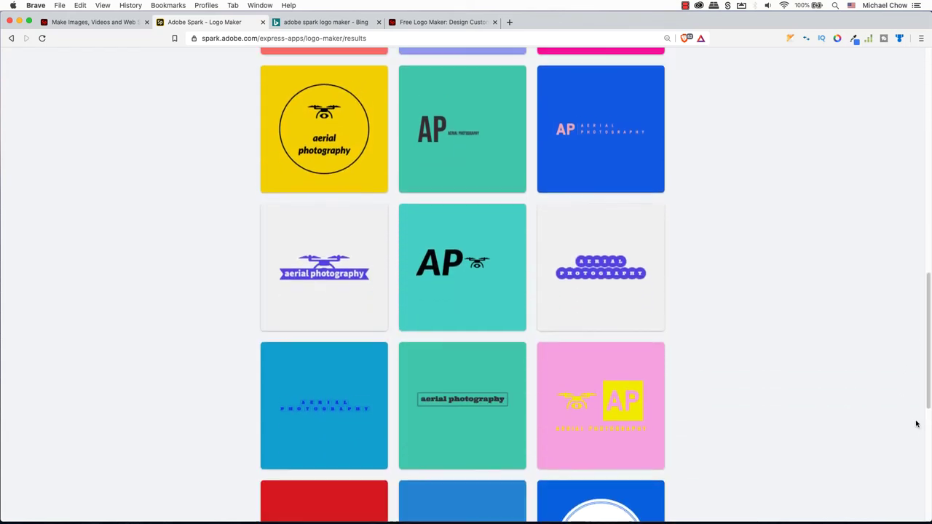
scroll(916, 423, "down", 7)
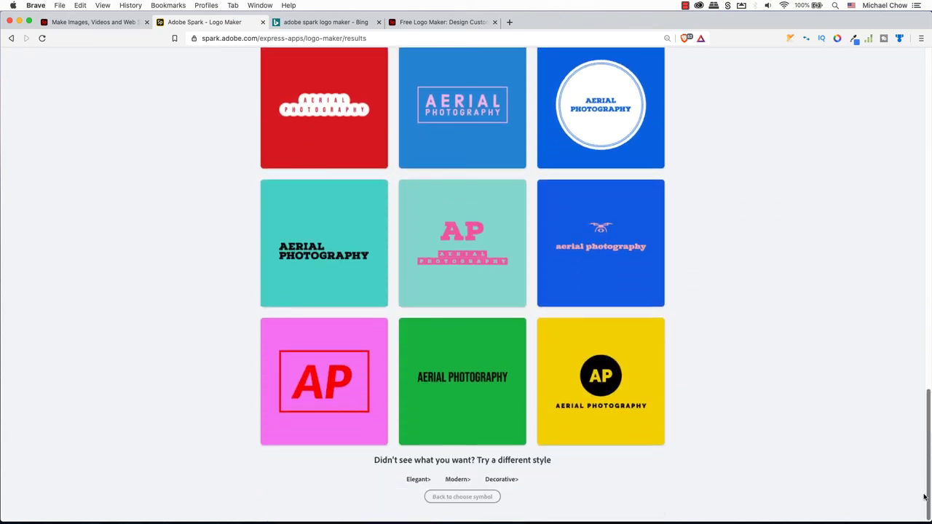
left_click(452, 480)
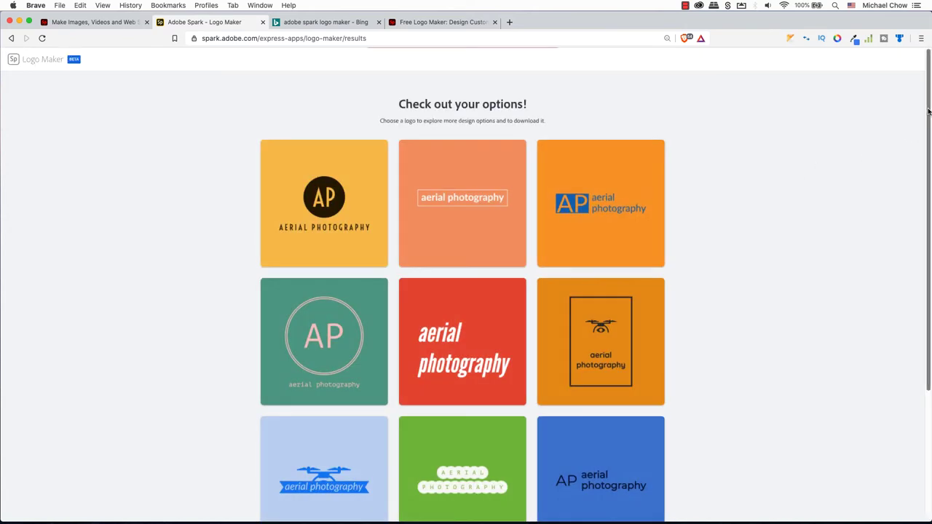
scroll(927, 122, "down", 1)
left_click_drag(927, 122, 915, 365)
scroll(915, 365, "down", 6)
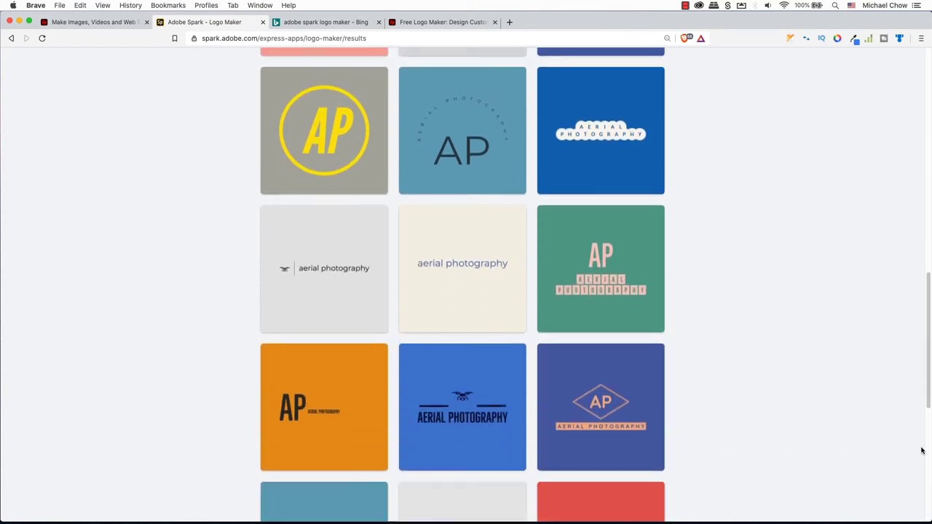
left_click(342, 169)
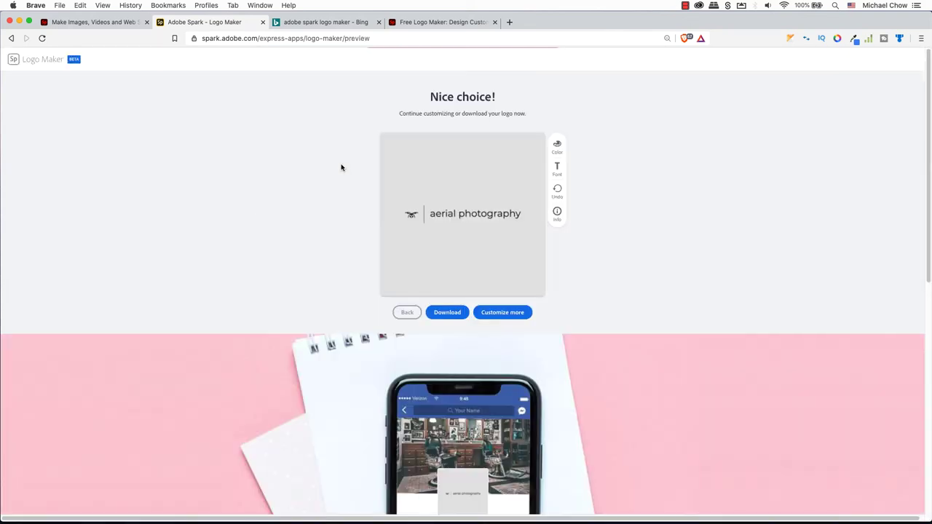
Step: Save the logo into Spark Post and make its text, divider and drone icon white
left_click(514, 312)
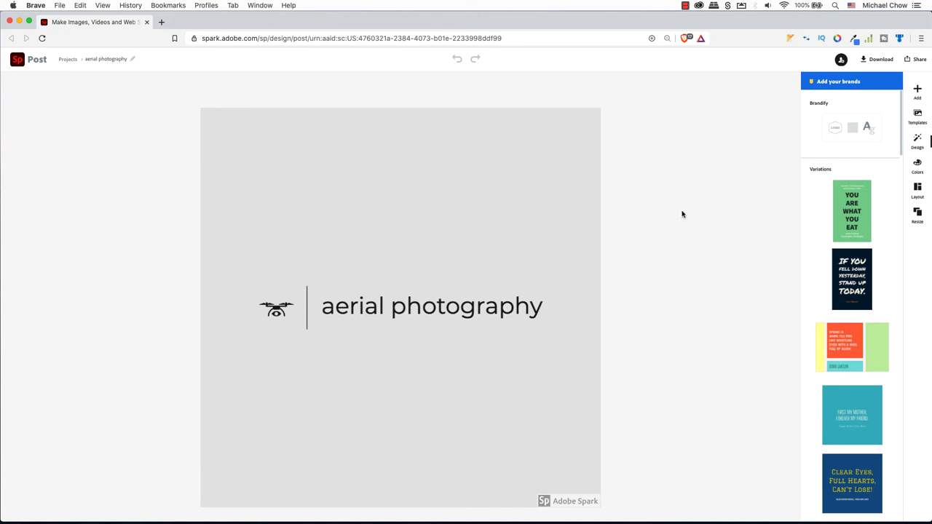
left_click(432, 306)
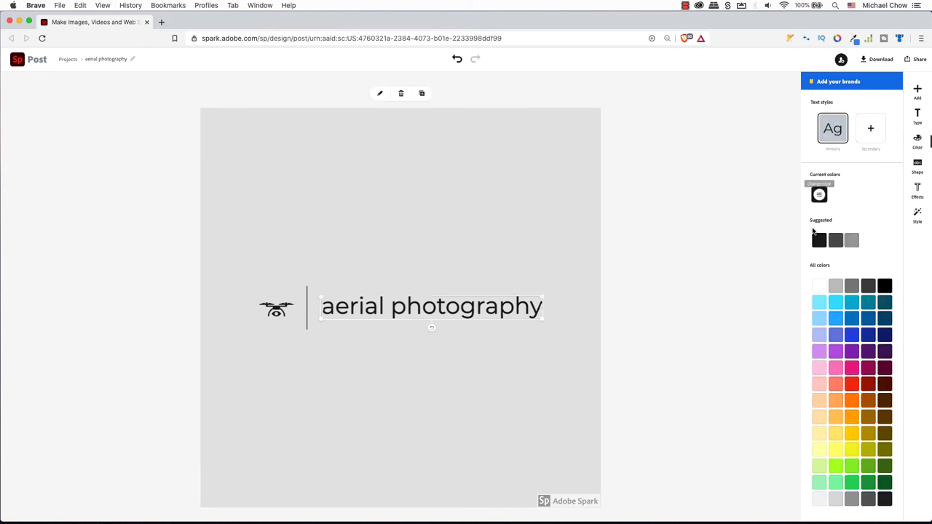
left_click(818, 287)
left_click(307, 307)
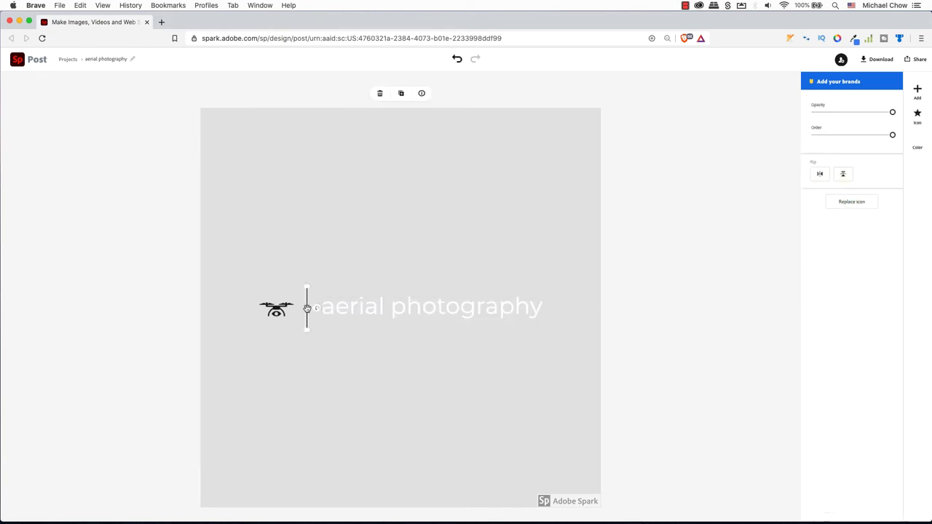
left_click(917, 139)
left_click(819, 202)
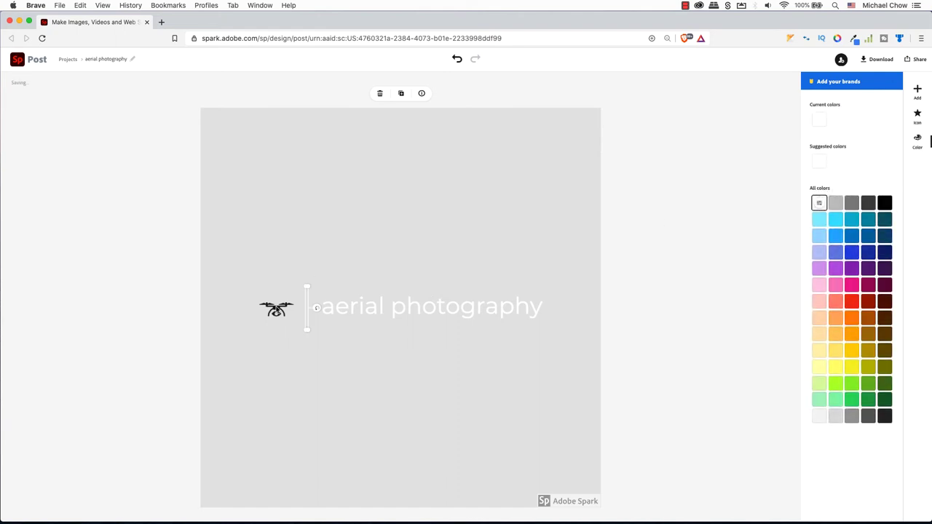
left_click(276, 309)
left_click(819, 202)
Step: Fill the logo background with red
left_click(611, 177)
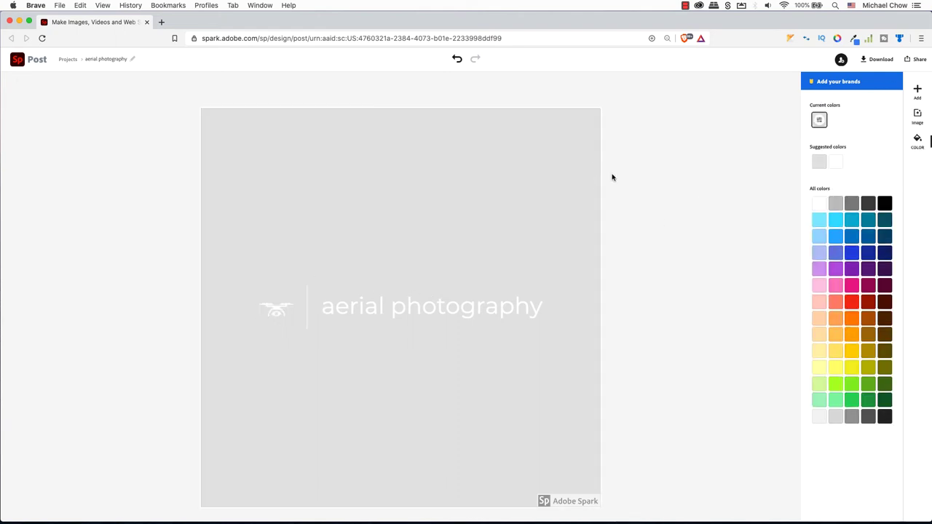
left_click(853, 367)
left_click(852, 301)
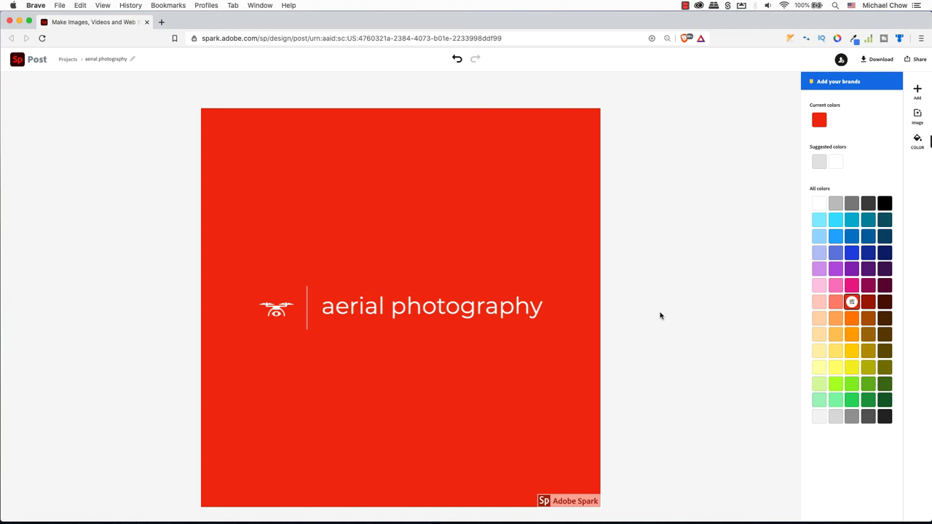
Step: Move the drone icon above the text and capitalise it to 'Aerial Photography'
left_click(280, 312)
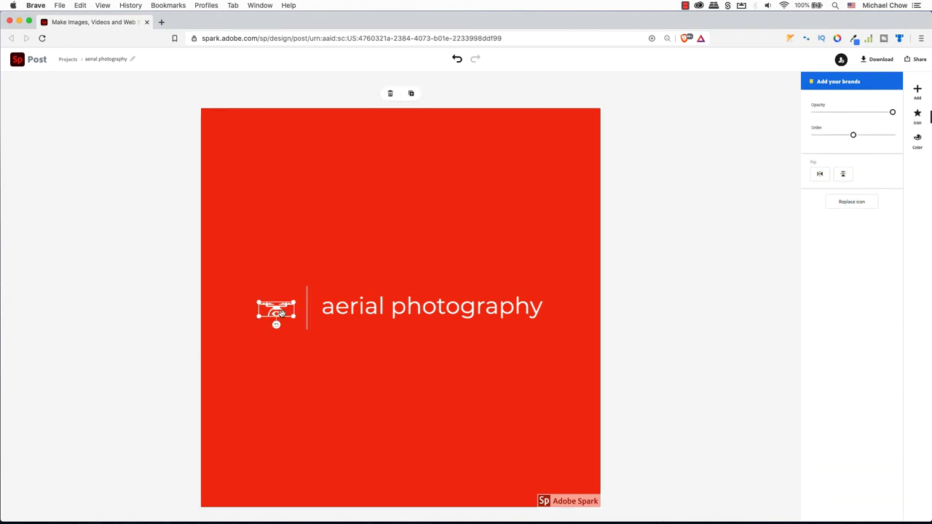
mouse_move(276, 312)
left_mouse_down()
mouse_move(377, 271)
mouse_move(385, 290)
mouse_move(401, 292)
left_mouse_up()
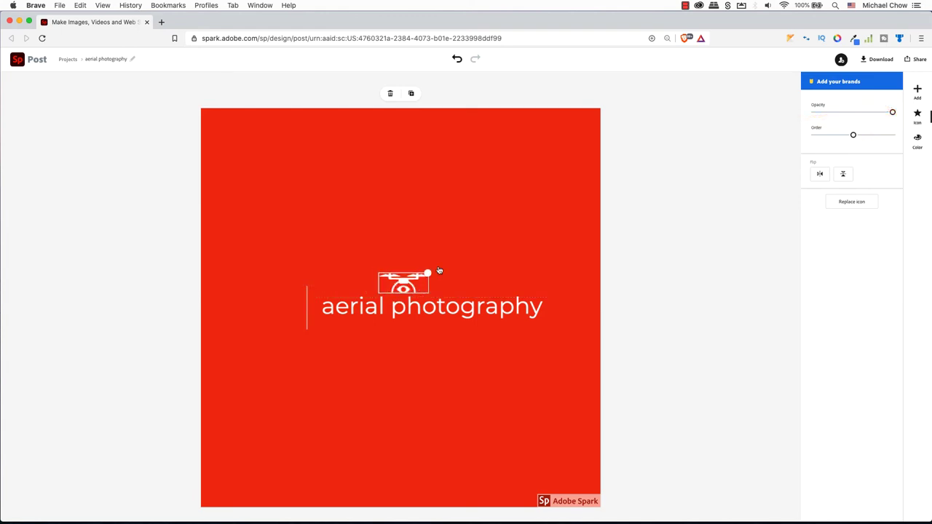
left_click(405, 306)
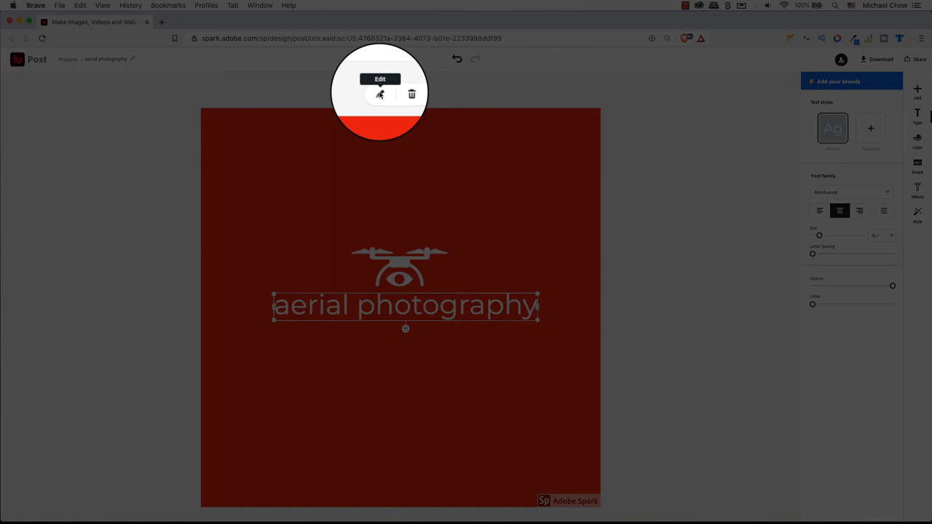
left_click(371, 109)
left_click_drag(359, 265, 355, 269)
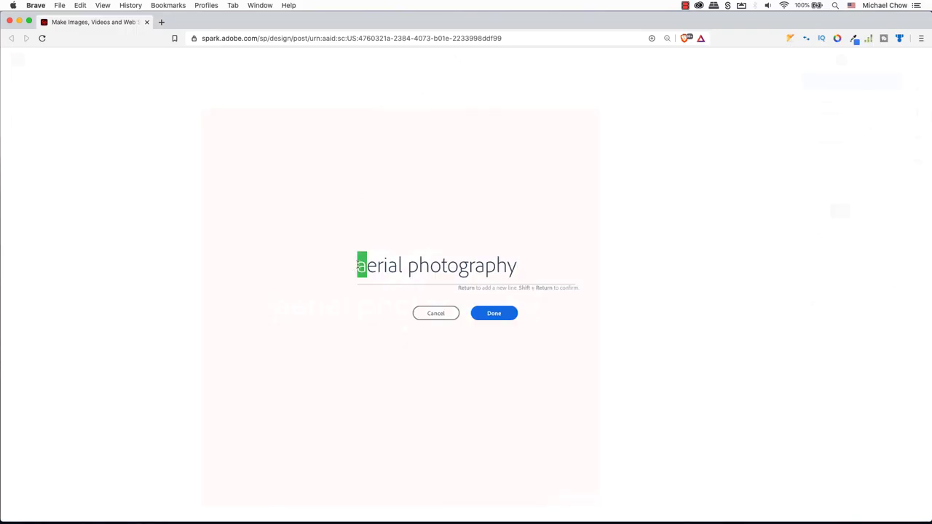
type("A")
left_click_drag(422, 267, 415, 268)
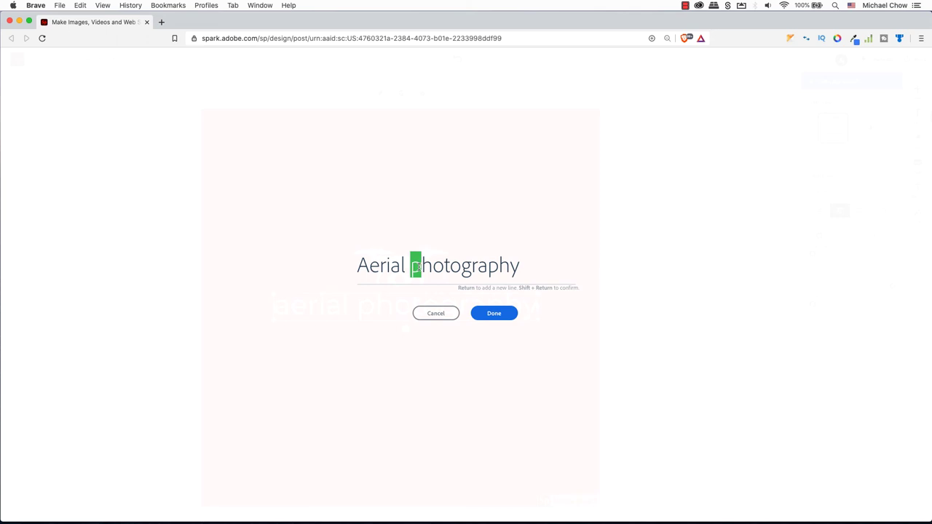
type("P")
key("shift+Return")
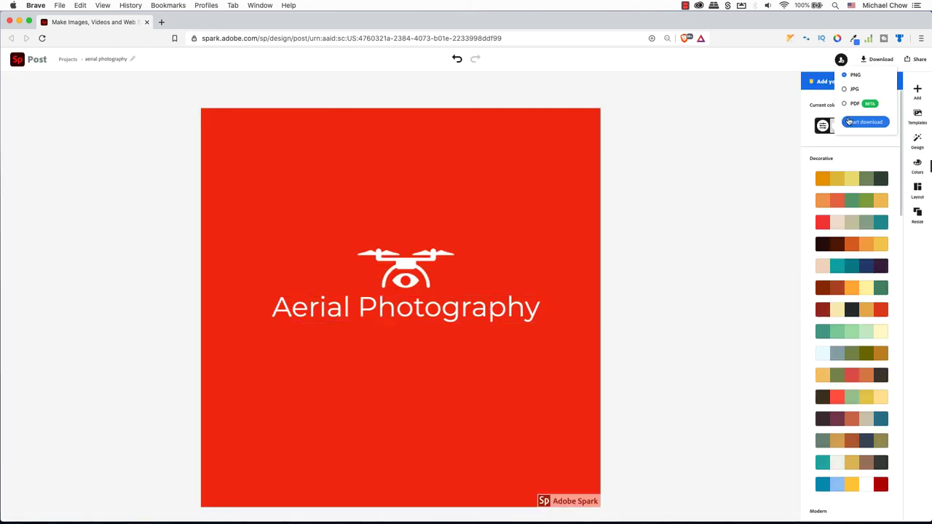
Step: Download the logo as a PDF and save the file
left_click(844, 105)
left_click(865, 122)
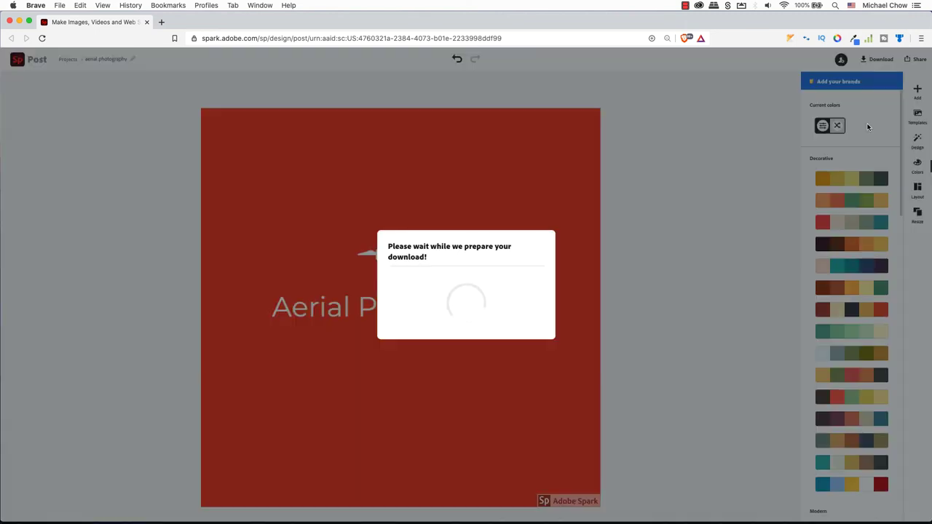
key("Return")
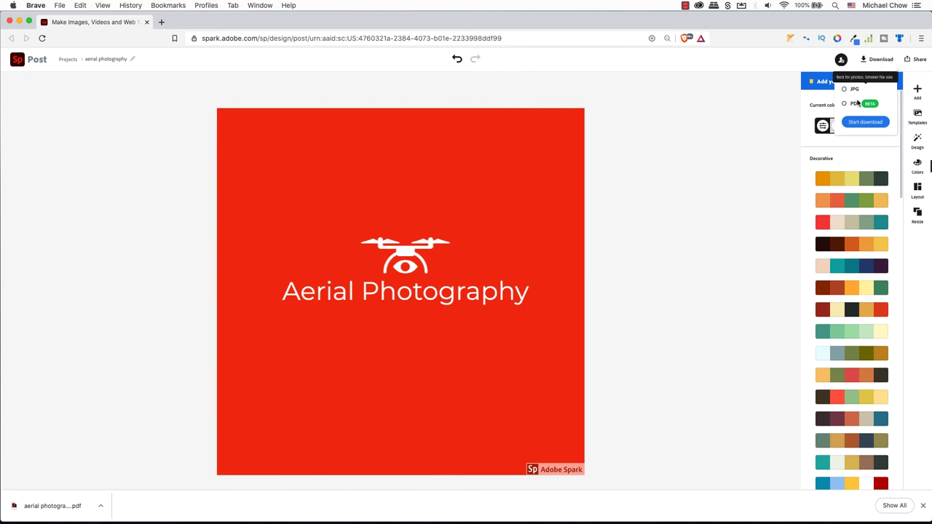
Step: Download the logo as a solid-colour PNG and as a JPG
left_click(865, 123)
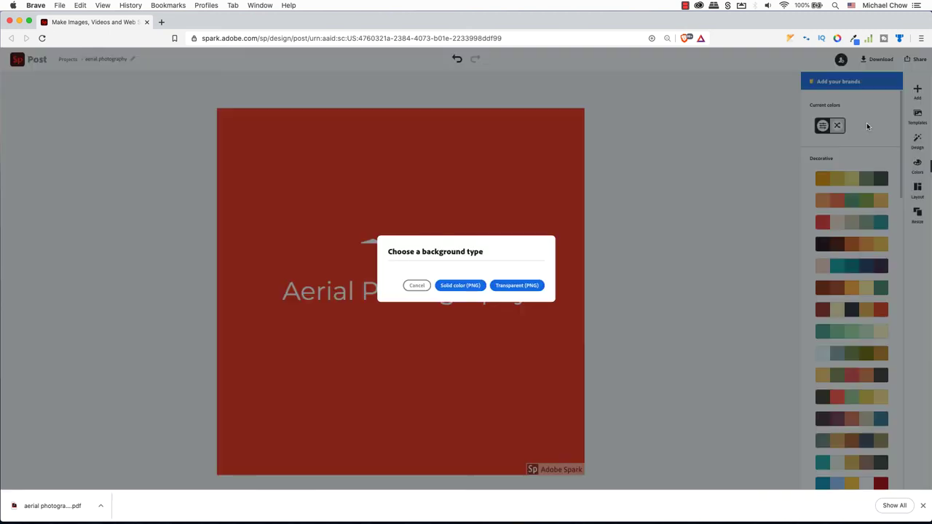
left_click(461, 285)
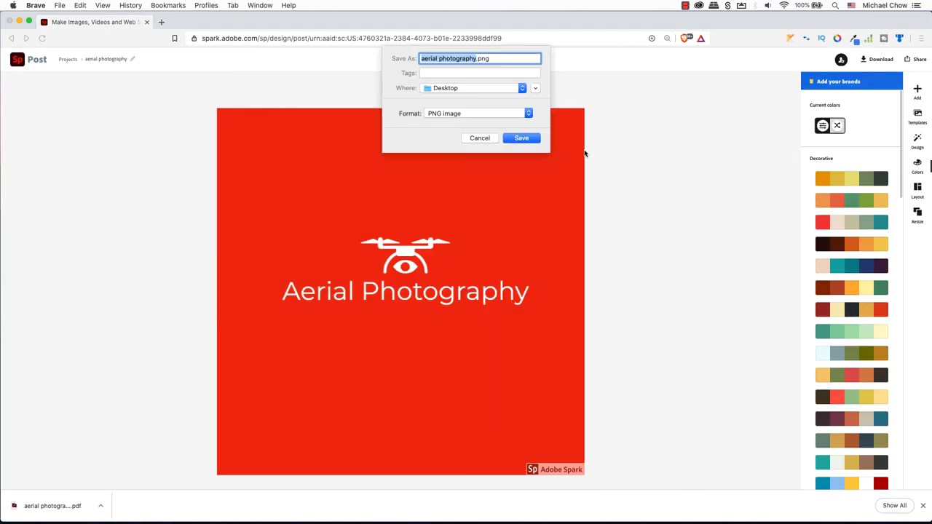
left_click(522, 140)
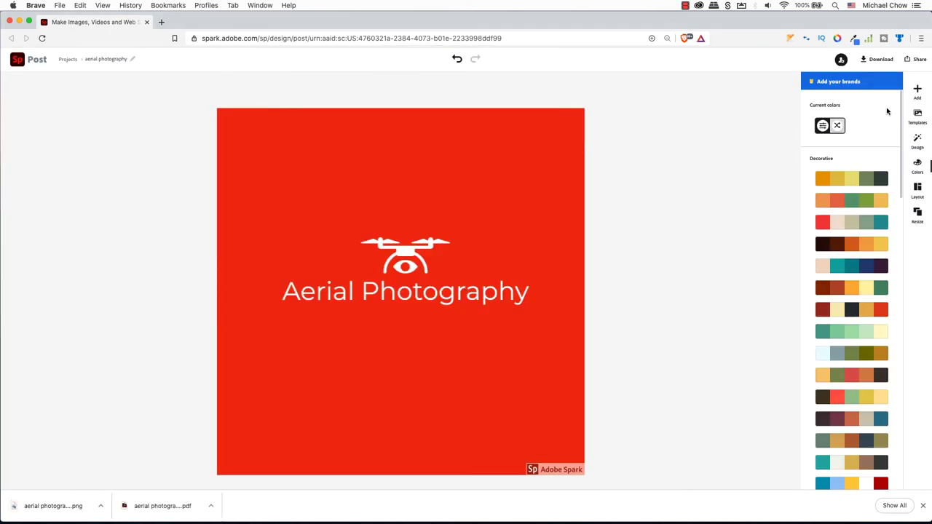
left_click(875, 60)
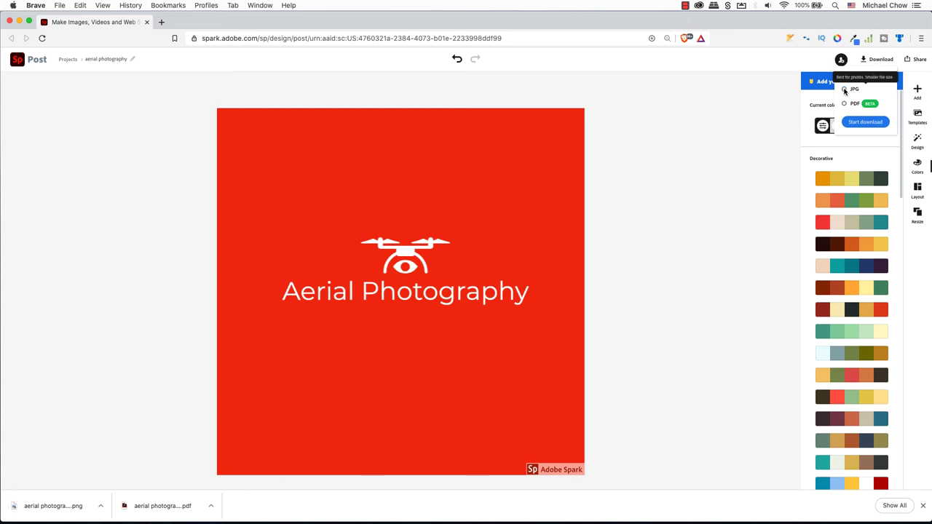
left_click(865, 121)
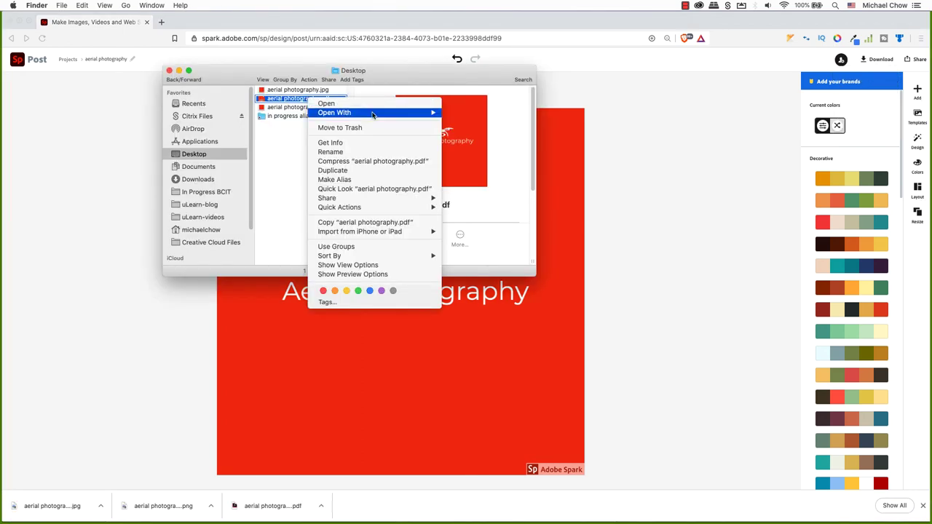
Step: Open aerial photography.pdf from Finder in Adobe Illustrator 2020
mouse_move(372, 113)
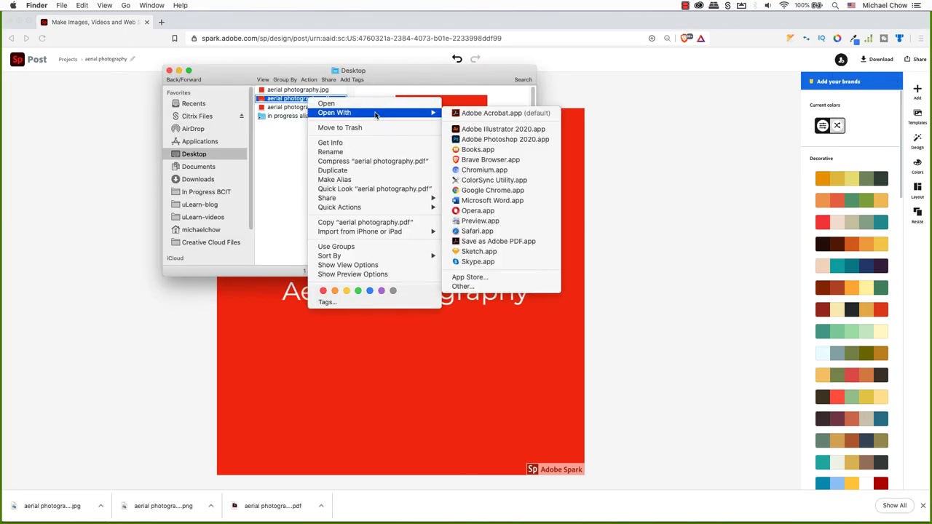
left_click(529, 130)
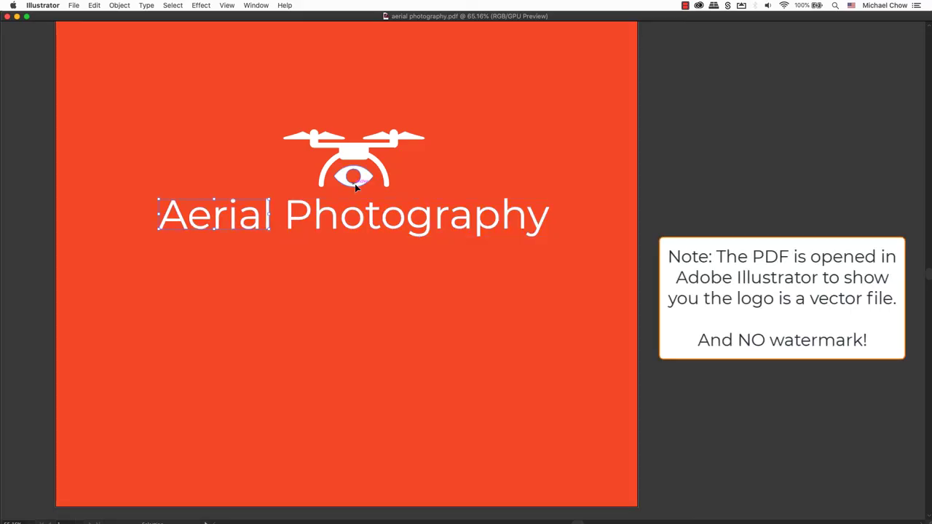